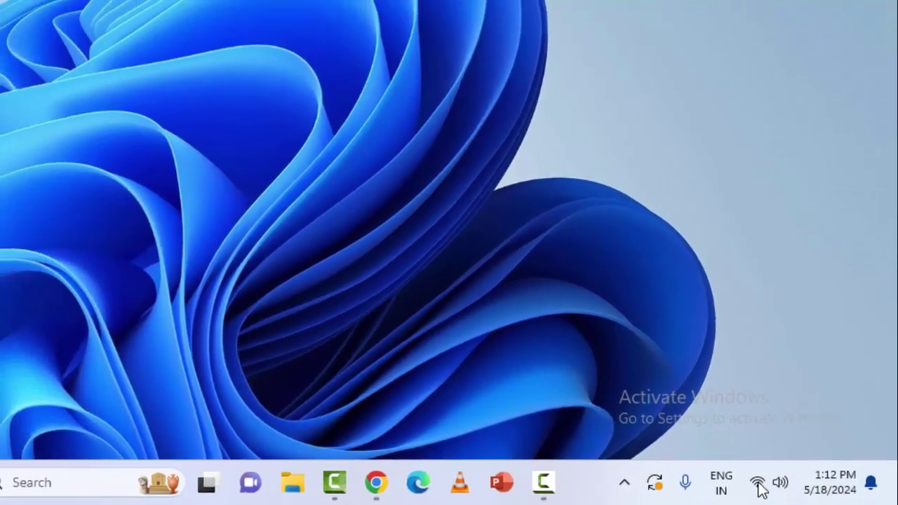
Check the connected Wi-Fi network, then search Chrome for 'internet speed test' and run it
{"action": "left_click", "coordinate": [736, 481]}
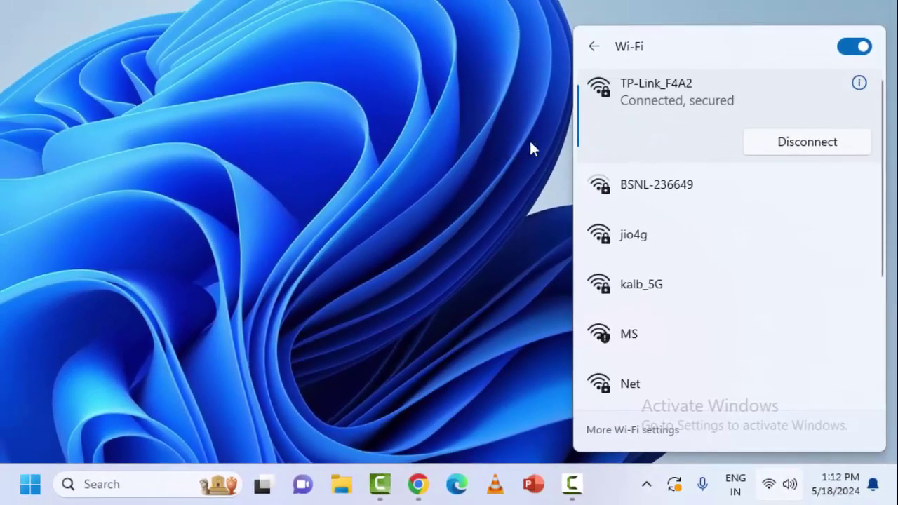
{"action": "left_click", "coordinate": [489, 174]}
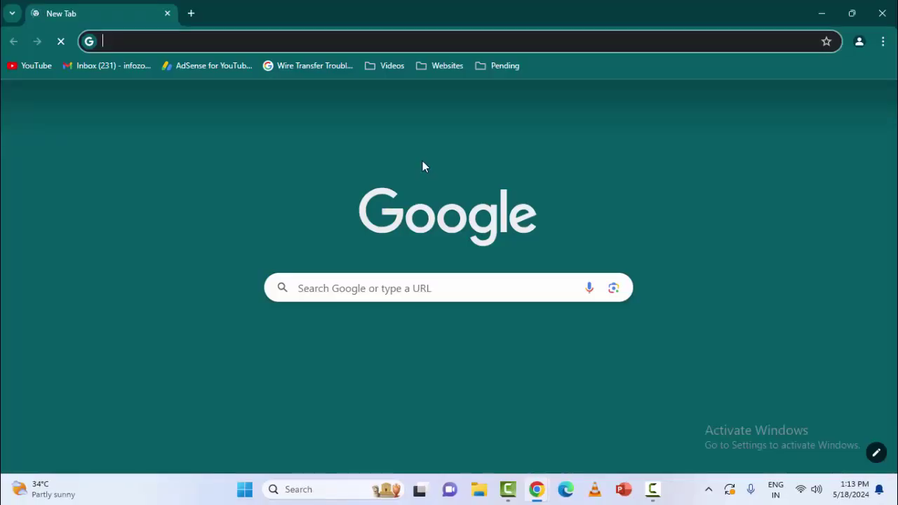
{"action": "type", "text": "inter"}
{"action": "key", "text": "Down"}
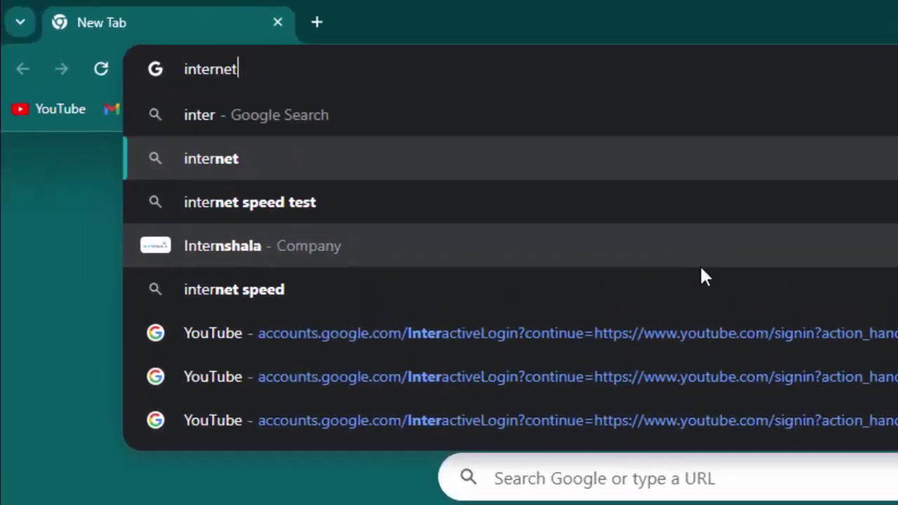
{"action": "key", "text": "Down"}
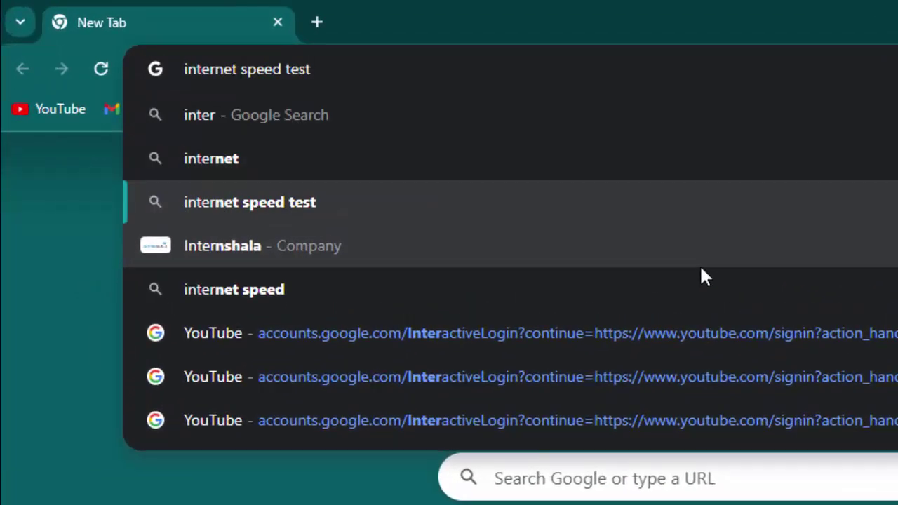
{"action": "key", "text": "Return"}
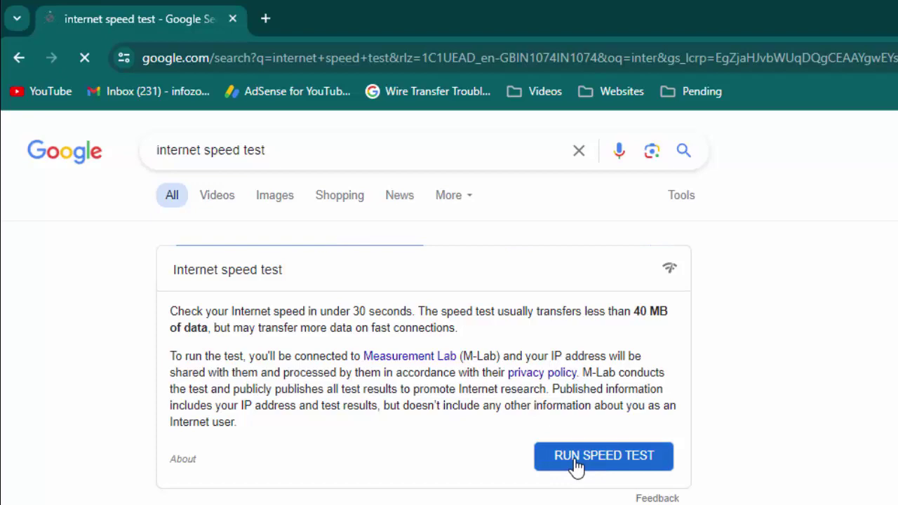
{"action": "left_click", "coordinate": [576, 466]}
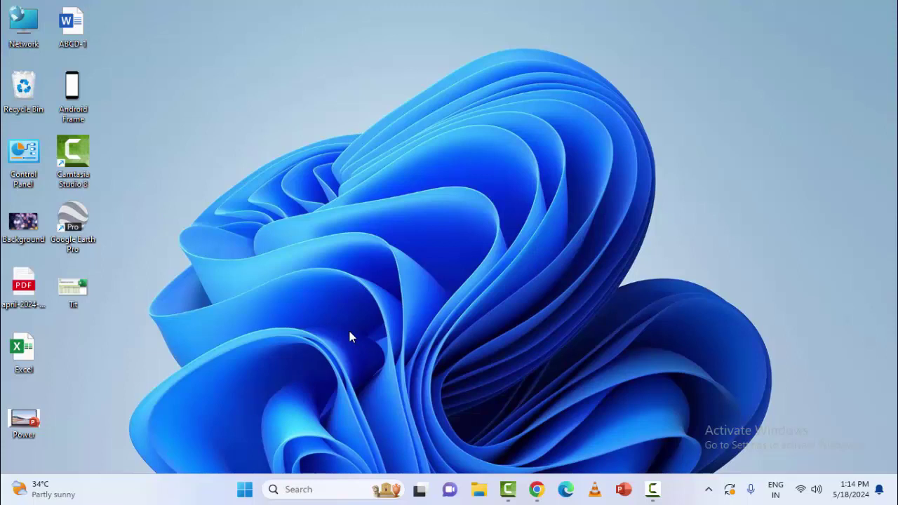
In Settings, turn off VPN over metered networks and VPN while roaming
{"action": "left_click", "coordinate": [244, 487]}
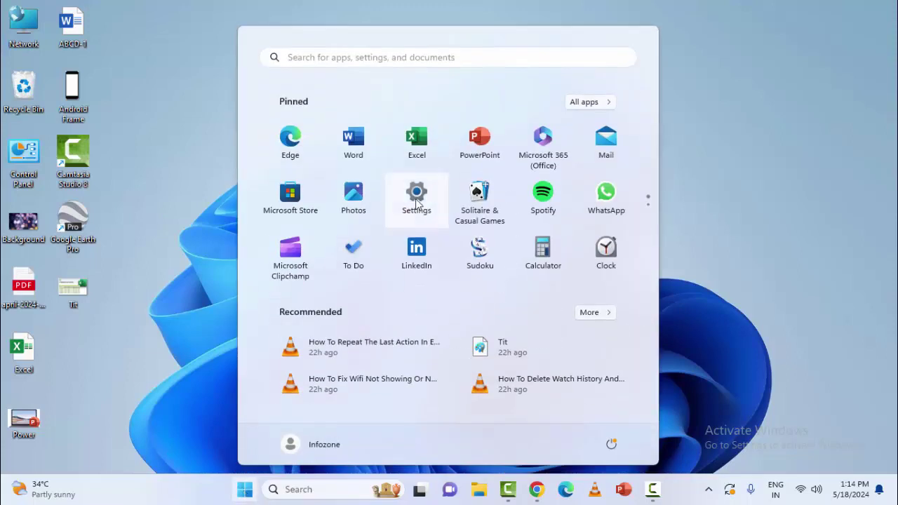
{"action": "left_click", "coordinate": [417, 202]}
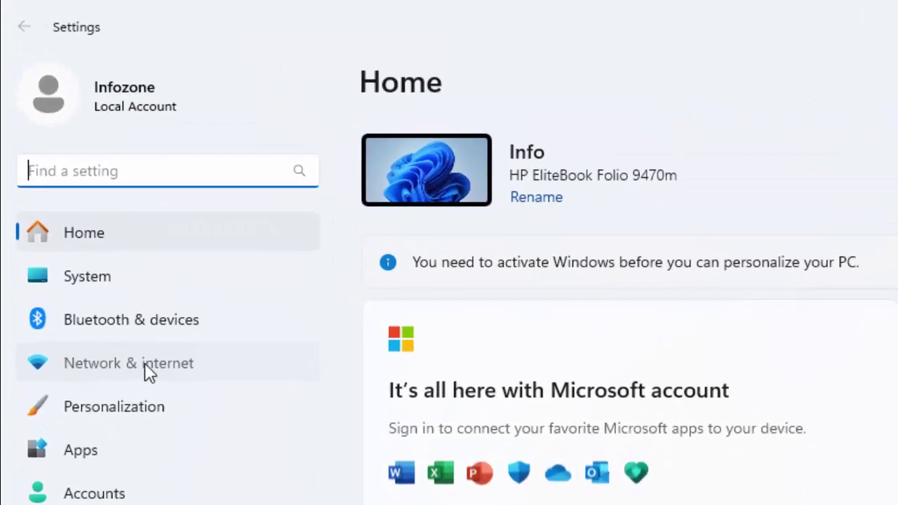
{"action": "left_click", "coordinate": [145, 362]}
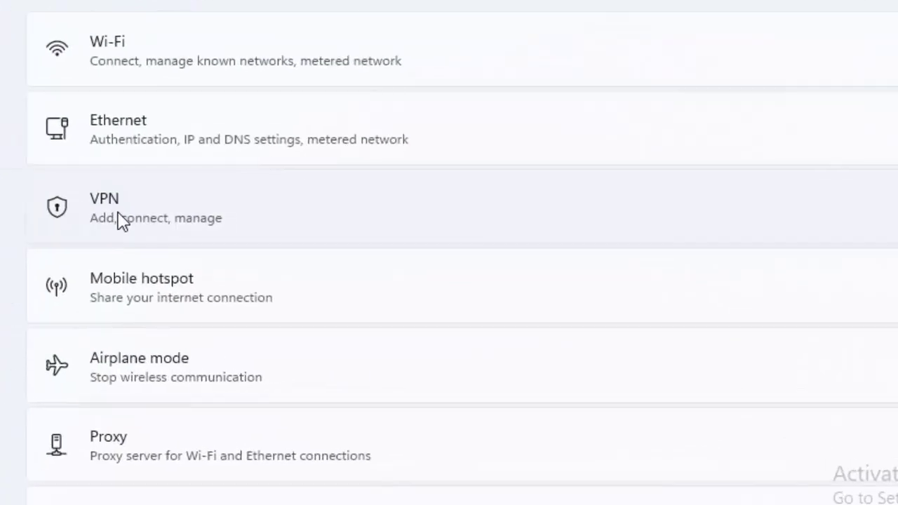
{"action": "left_click", "coordinate": [120, 220]}
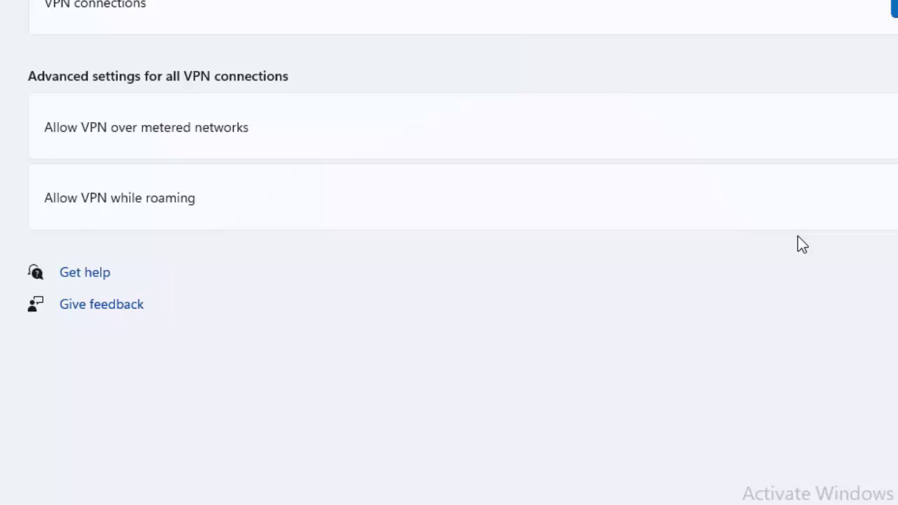
{"action": "left_click", "coordinate": [836, 202]}
{"action": "left_click", "coordinate": [838, 257]}
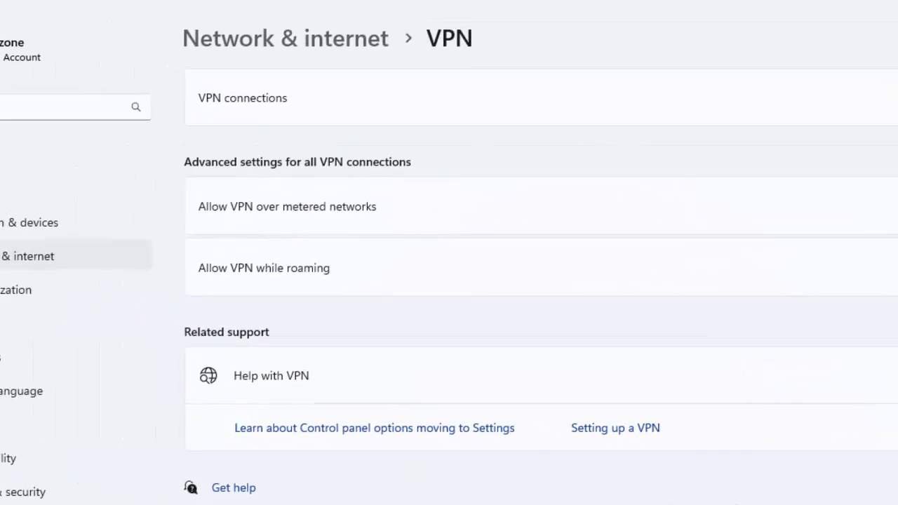
Confirm on the Proxy page that no proxy is used, then close Settings
{"action": "left_click", "coordinate": [15, 19]}
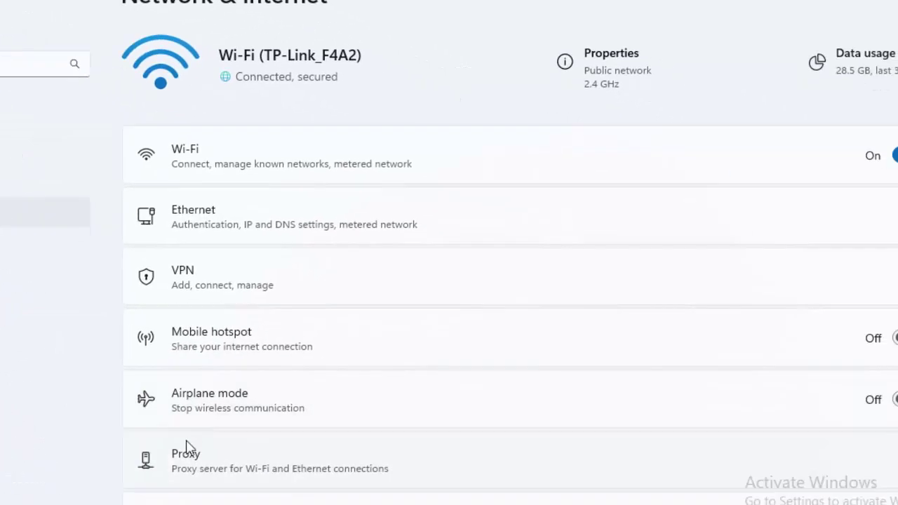
{"action": "left_click", "coordinate": [183, 467]}
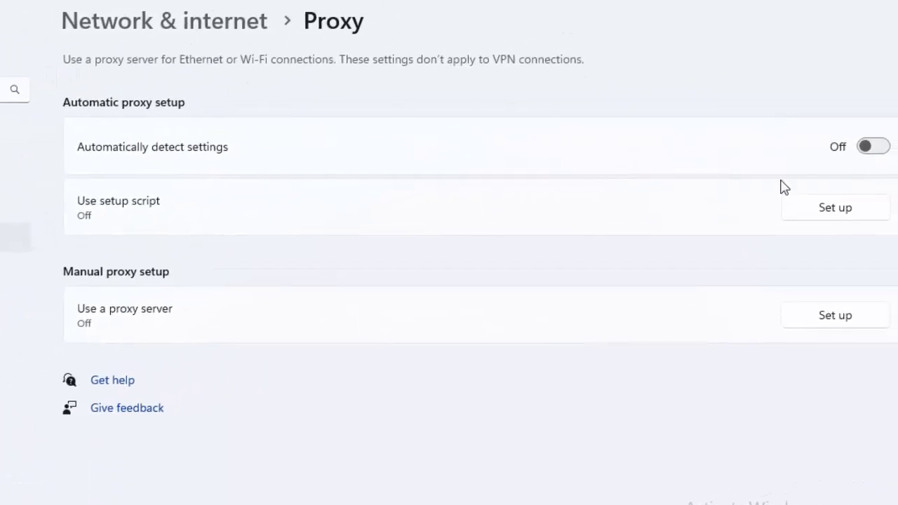
{"action": "key", "text": "alt+Left"}
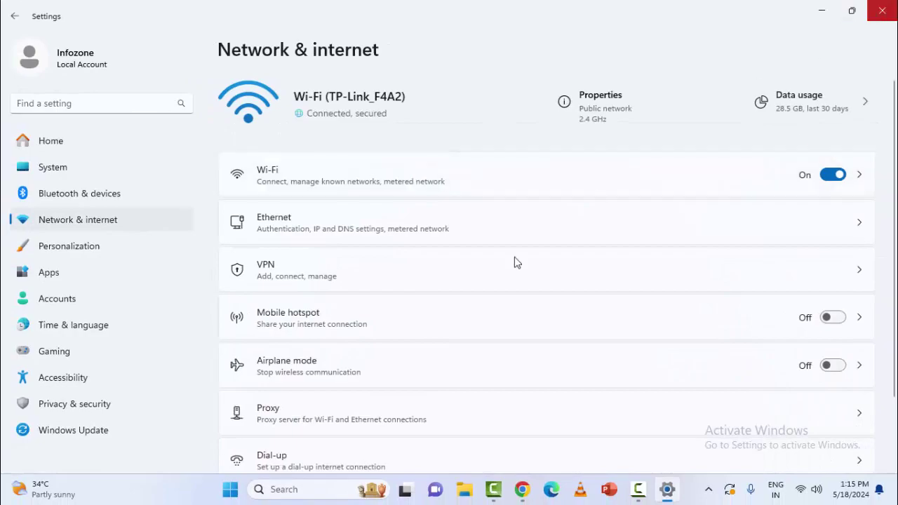
{"action": "left_click", "coordinate": [882, 10]}
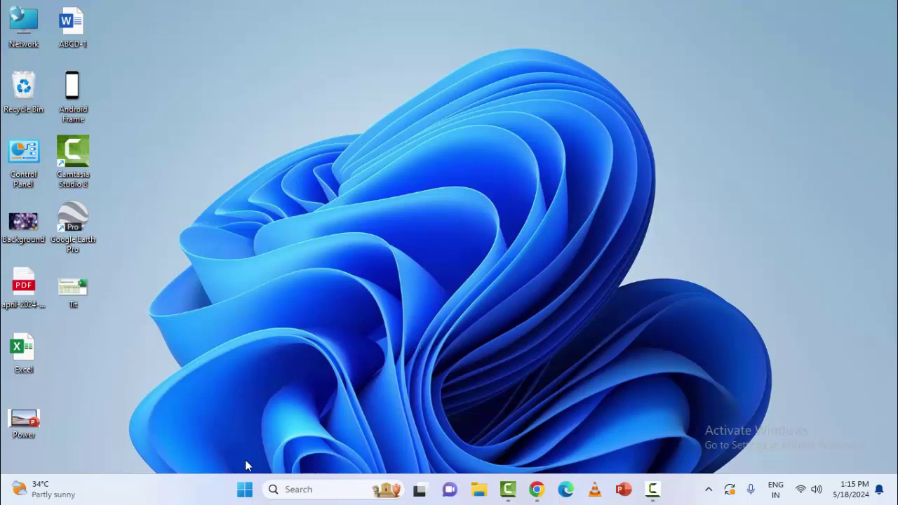
Launch Disk Cleanup from Start search and select drive C: to clean
{"action": "left_click", "coordinate": [244, 490]}
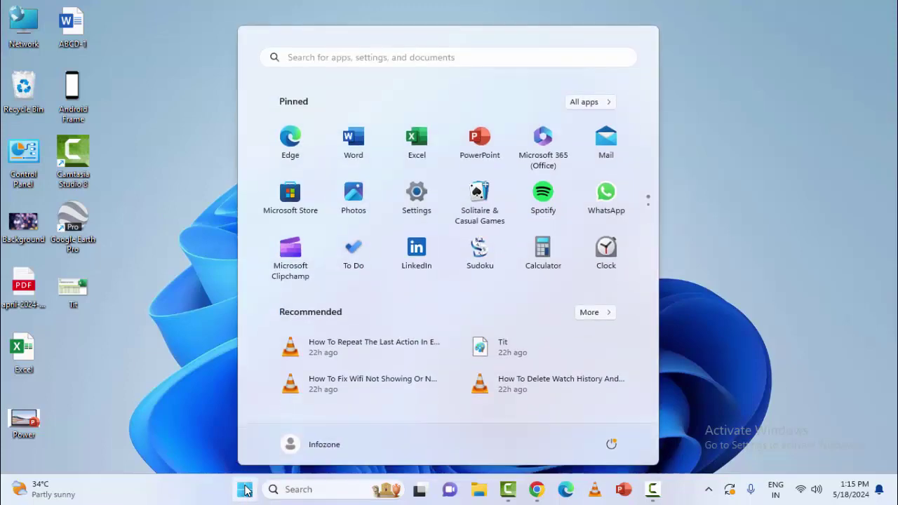
{"action": "type", "text": "disk c"}
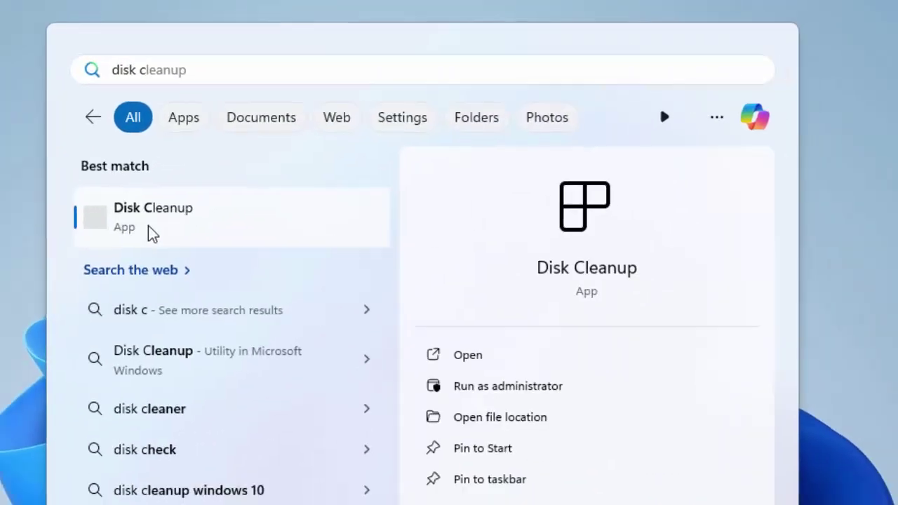
{"action": "left_click", "coordinate": [136, 239]}
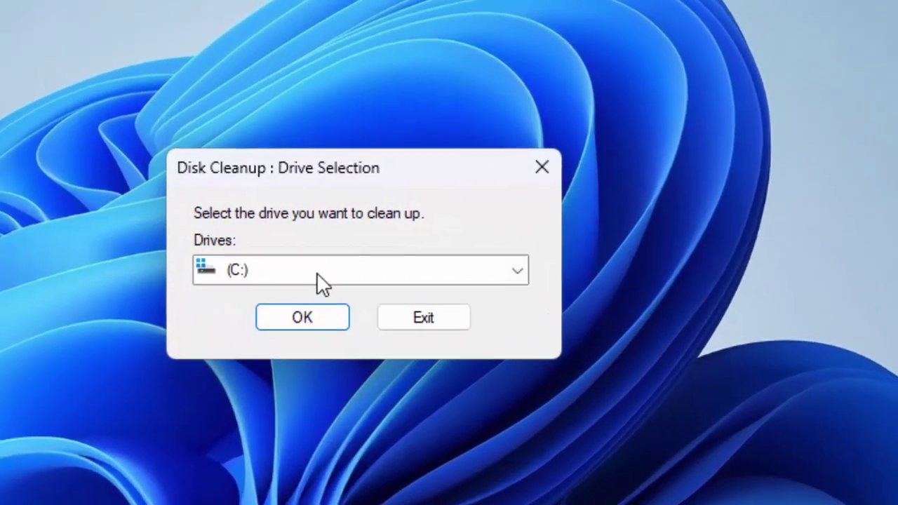
{"action": "left_click", "coordinate": [403, 246]}
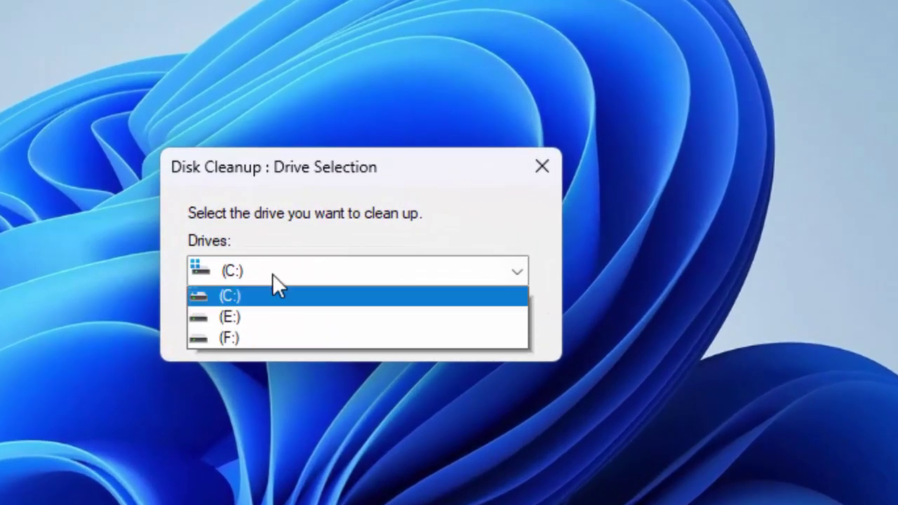
{"action": "left_click", "coordinate": [239, 297]}
{"action": "left_click", "coordinate": [273, 318]}
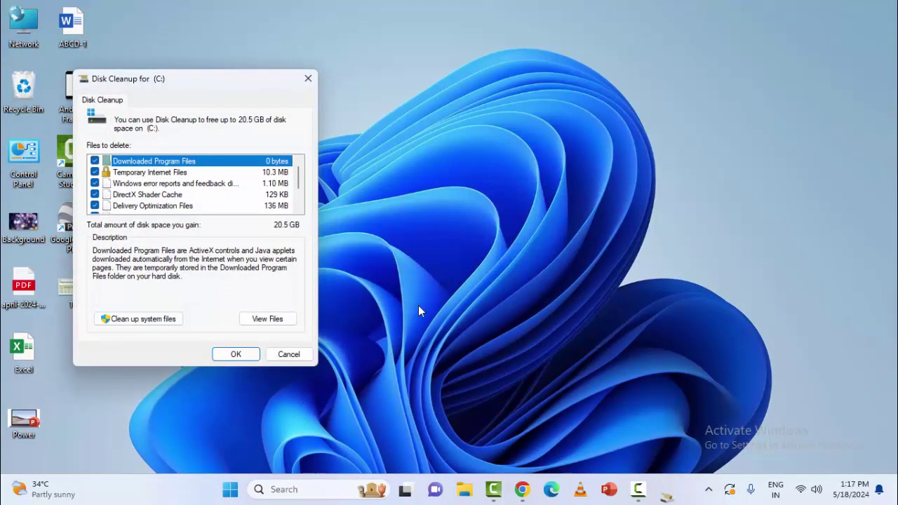
Review the 20.5 GB file list and rescan including system files
{"action": "scroll", "coordinate": [133, 188], "scroll_direction": "down", "scroll_amount": 1}
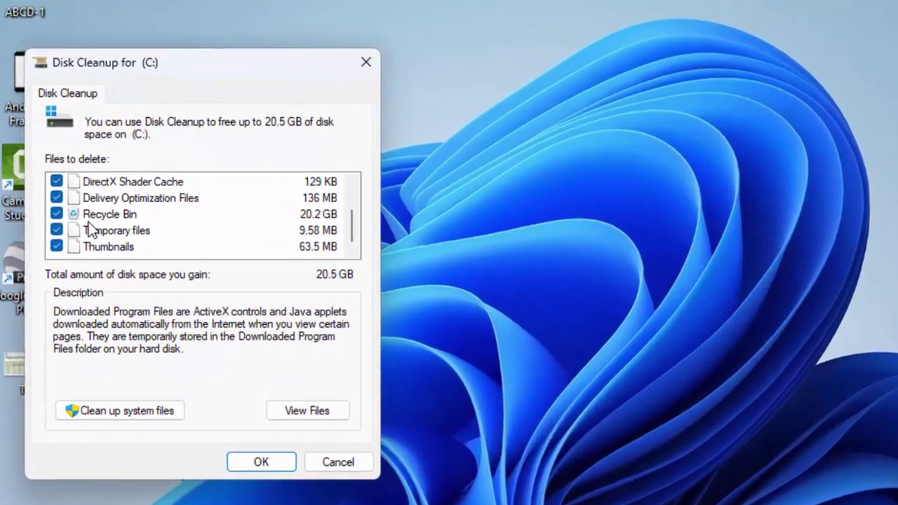
{"action": "scroll", "coordinate": [112, 189], "scroll_direction": "up", "scroll_amount": 1}
{"action": "scroll", "coordinate": [81, 218], "scroll_direction": "down", "scroll_amount": 1}
{"action": "scroll", "coordinate": [73, 211], "scroll_direction": "up", "scroll_amount": 1}
{"action": "scroll", "coordinate": [74, 214], "scroll_direction": "down", "scroll_amount": 1}
{"action": "left_click", "coordinate": [134, 415]}
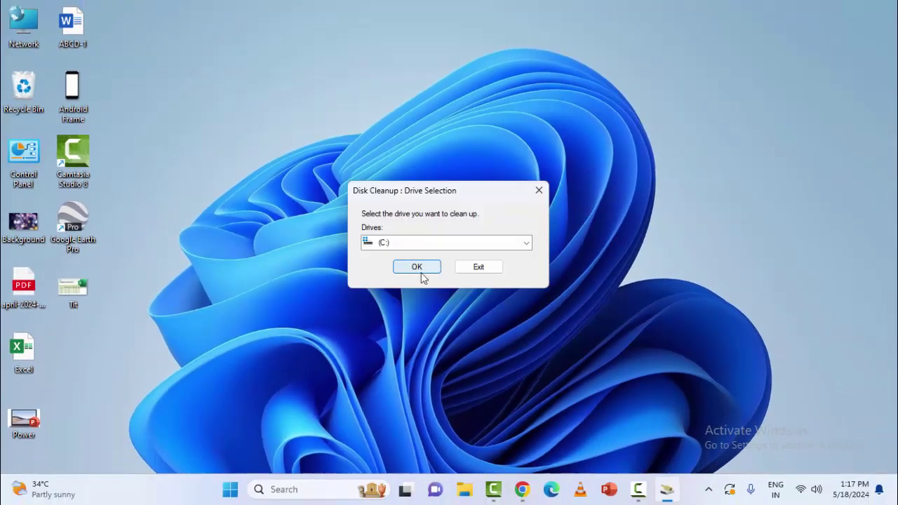
Confirm drive C: and review the checked file types, keeping Language Resource Files selected
{"action": "left_click", "coordinate": [416, 268]}
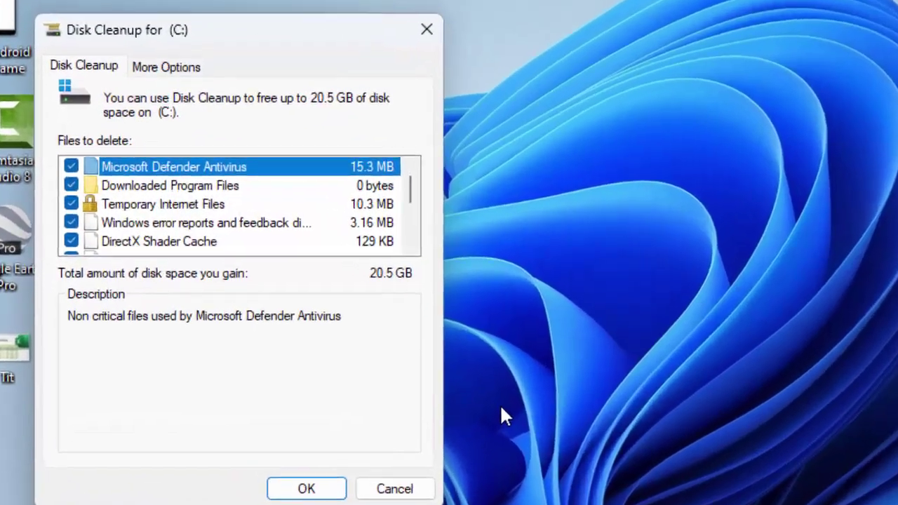
{"action": "scroll", "coordinate": [78, 186], "scroll_direction": "down", "scroll_amount": 2}
{"action": "left_click", "coordinate": [72, 186]}
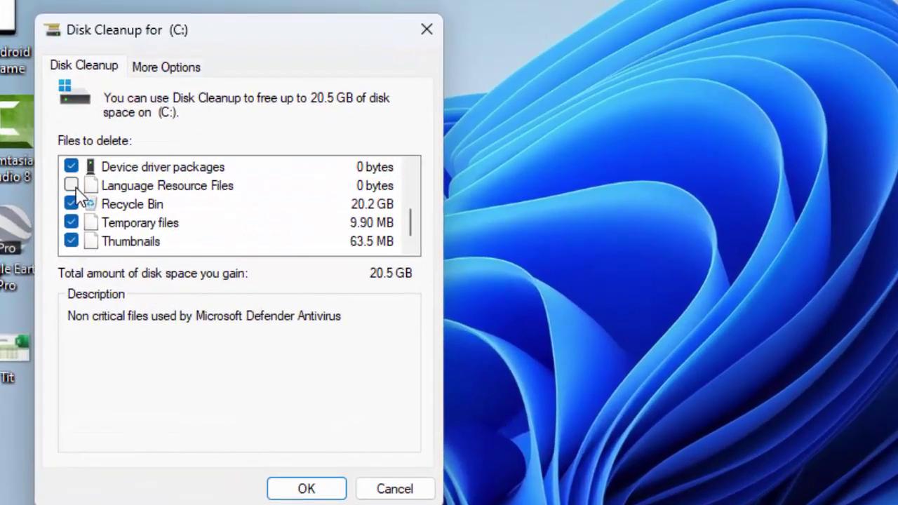
{"action": "left_click", "coordinate": [71, 186]}
{"action": "scroll", "coordinate": [77, 188], "scroll_direction": "up", "scroll_amount": 2}
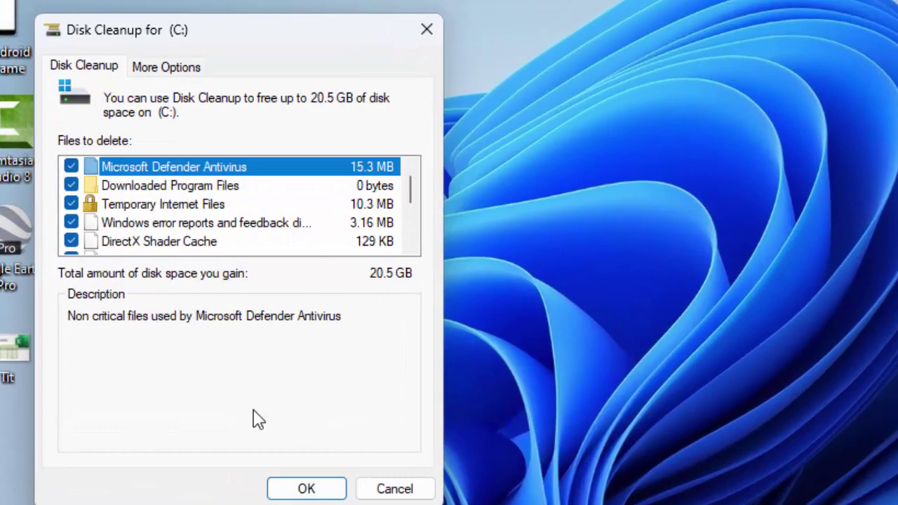
Permanently delete the checked files, including the 20.2 GB Recycle Bin
{"action": "left_click", "coordinate": [308, 489]}
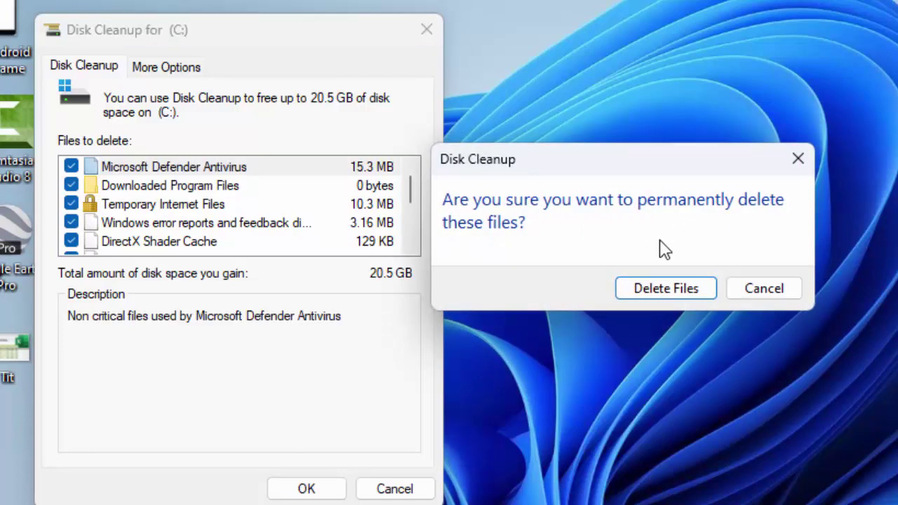
{"action": "left_click", "coordinate": [662, 291]}
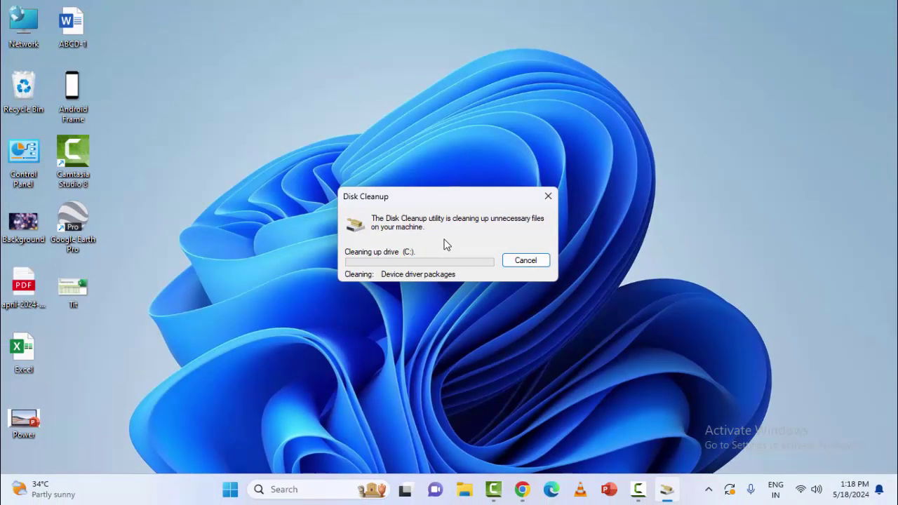
{"action": "left_click", "coordinate": [519, 261]}
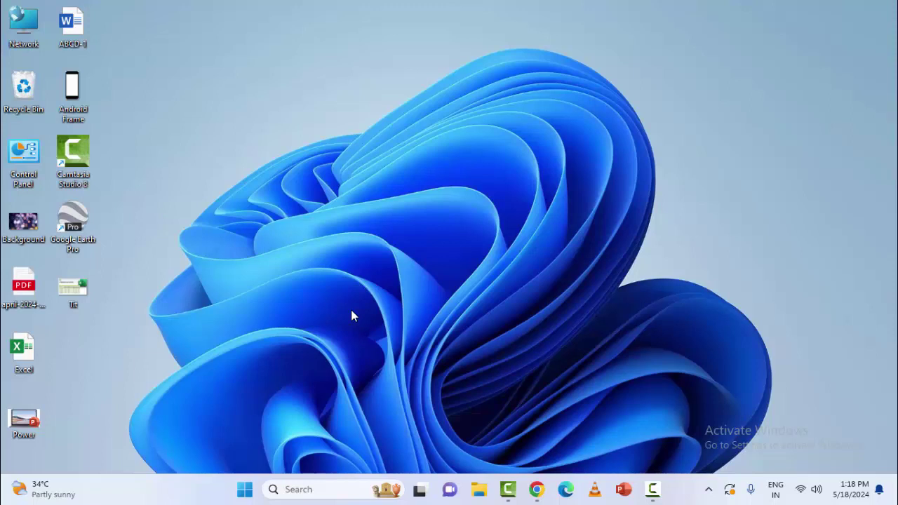
{"action": "left_click", "coordinate": [245, 489]}
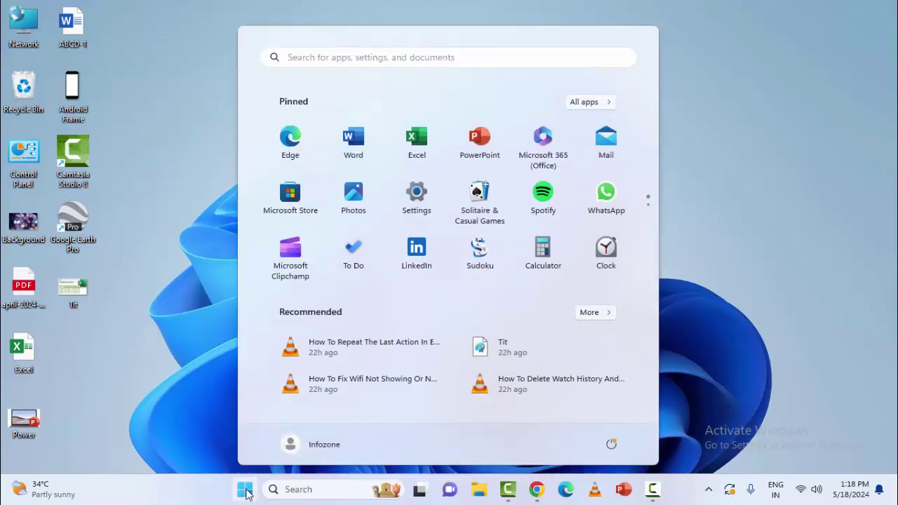
{"action": "left_click", "coordinate": [415, 200]}
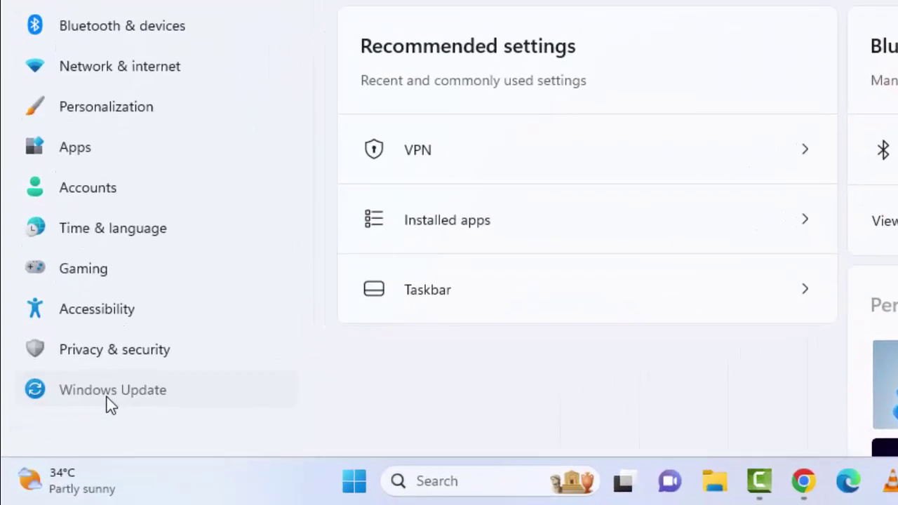
{"action": "left_click", "coordinate": [110, 403]}
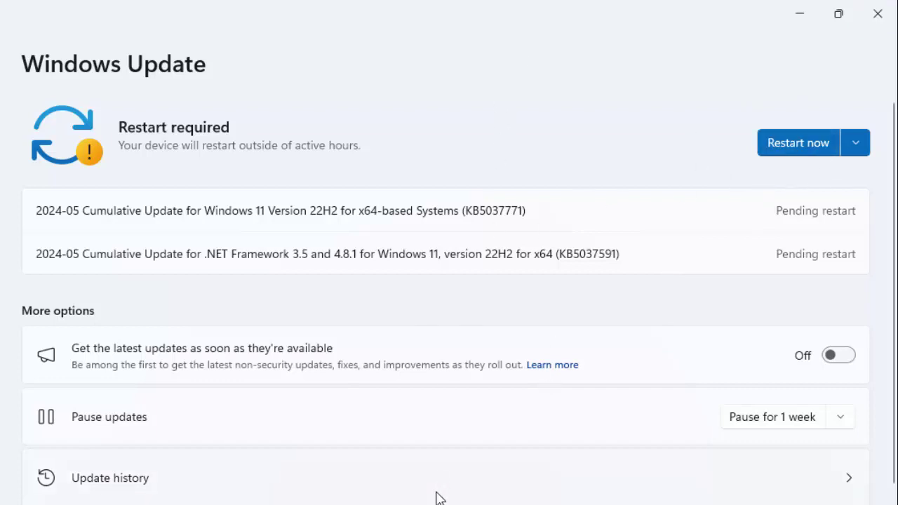
{"action": "left_click", "coordinate": [891, 9]}
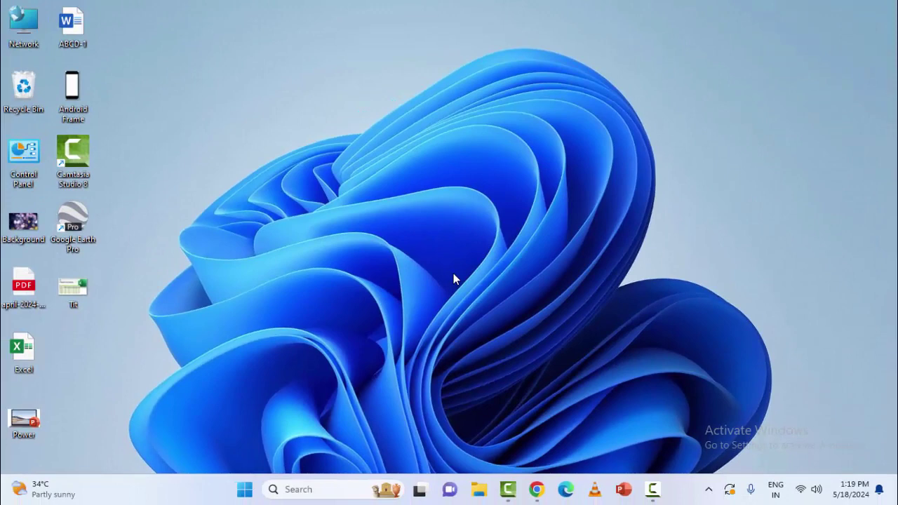
Run sfc /scannow in a Command Prompt opened as administrator
{"action": "left_click", "coordinate": [244, 488]}
{"action": "type", "text": "c"}
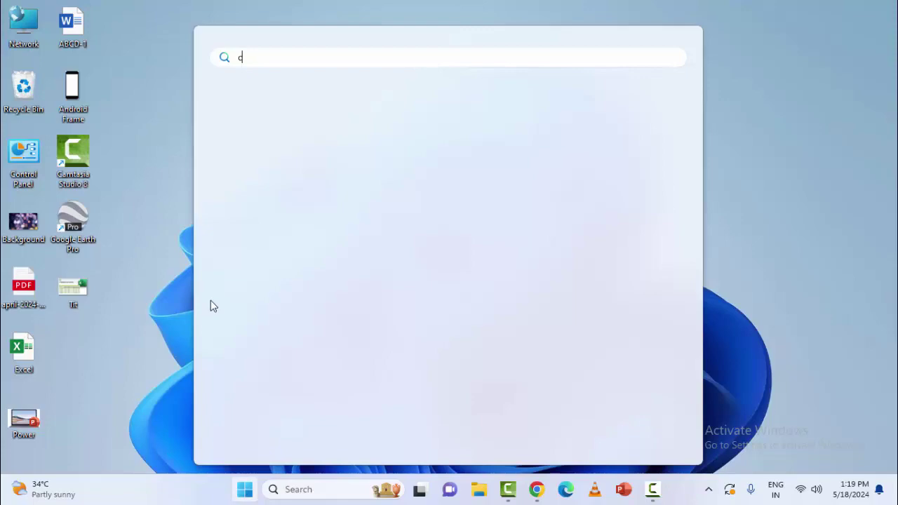
{"action": "type", "text": "ommand "}
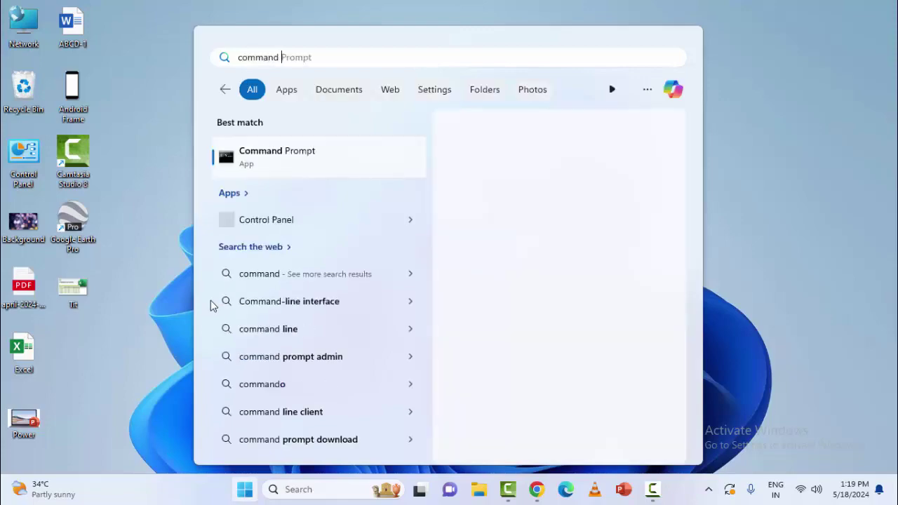
{"action": "type", "text": "p"}
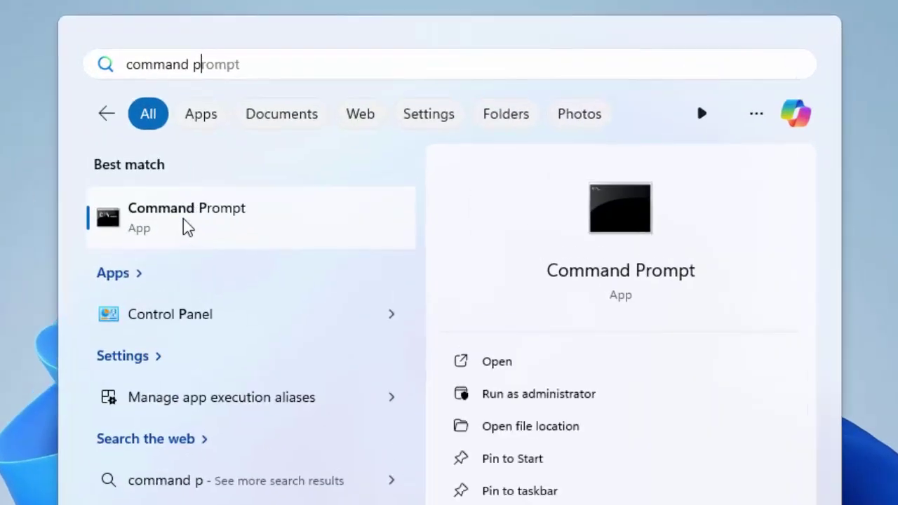
{"action": "right_click", "coordinate": [181, 217]}
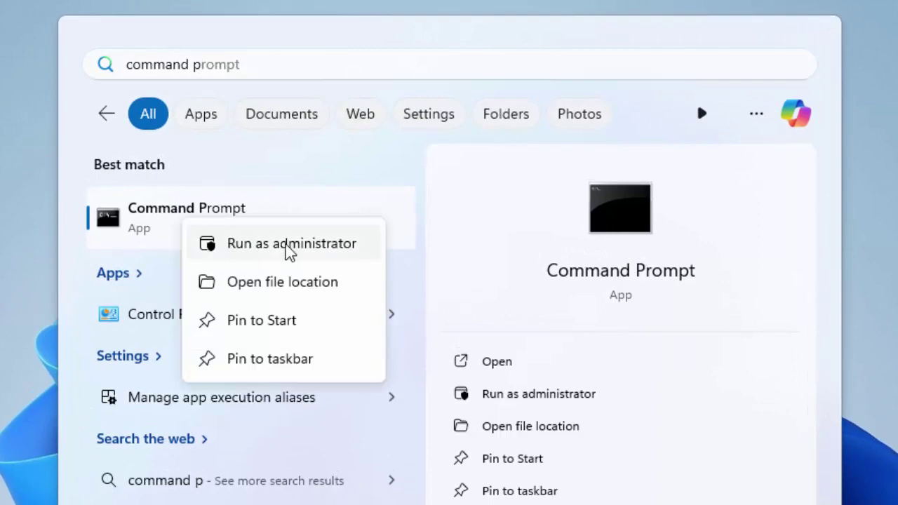
{"action": "left_click", "coordinate": [316, 245]}
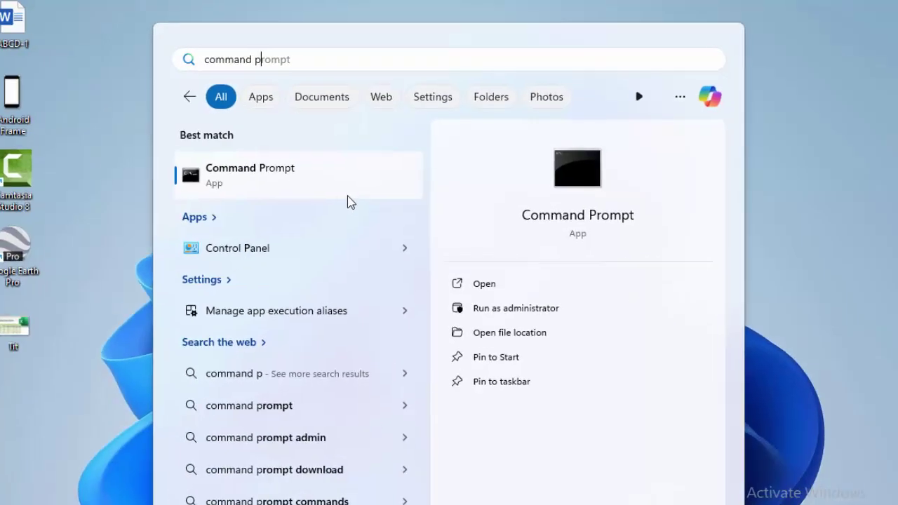
{"action": "left_click", "coordinate": [515, 308]}
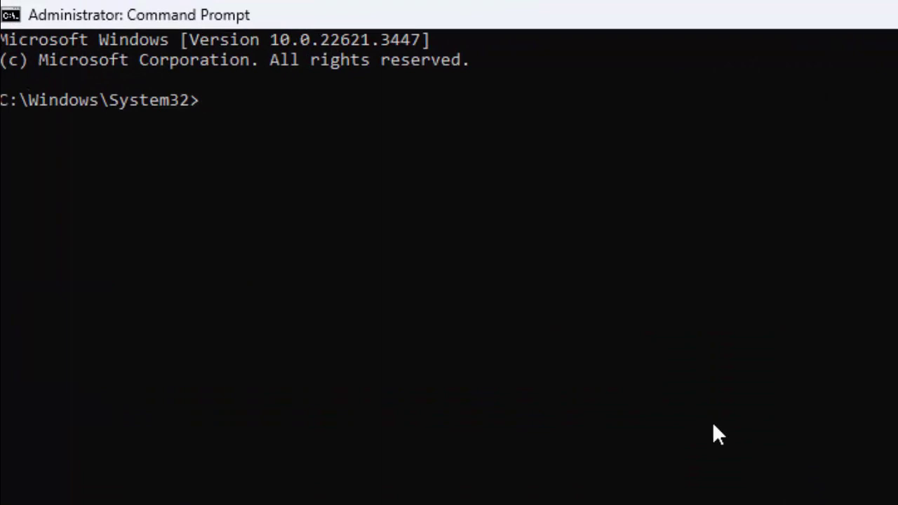
{"action": "type", "text": "sfc /sca"}
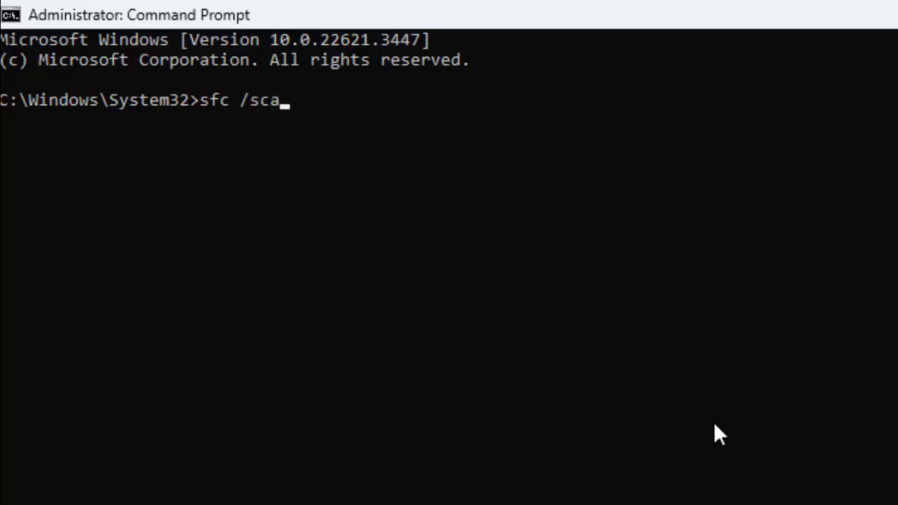
{"action": "type", "text": "nnow"}
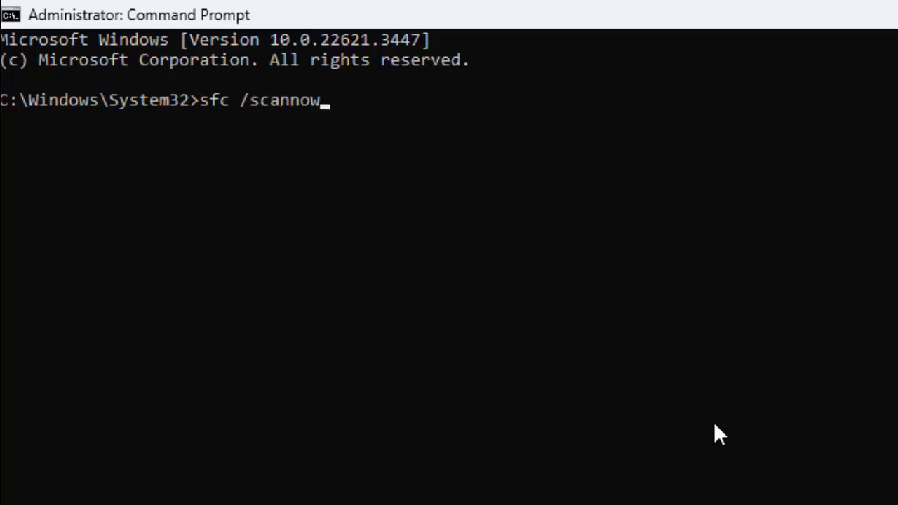
{"action": "key", "text": "Return"}
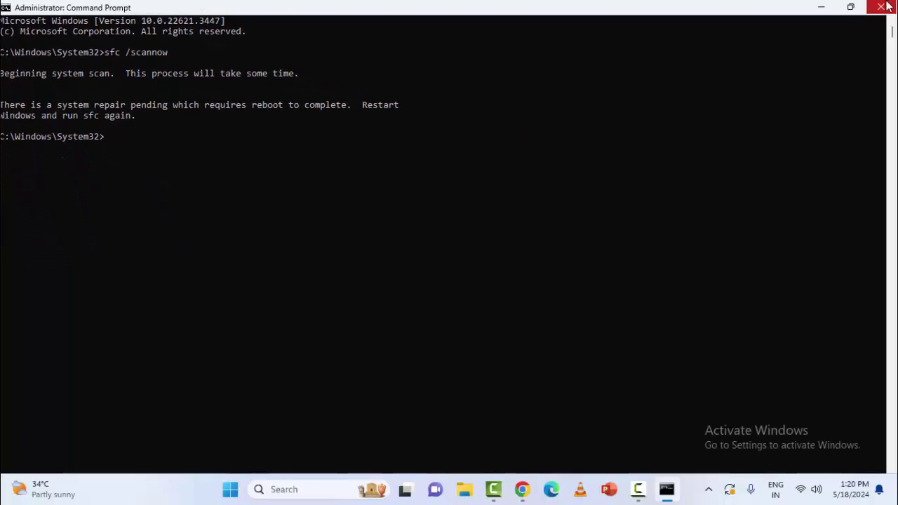
Close the administrator Command Prompt window
{"action": "left_click", "coordinate": [882, 7]}
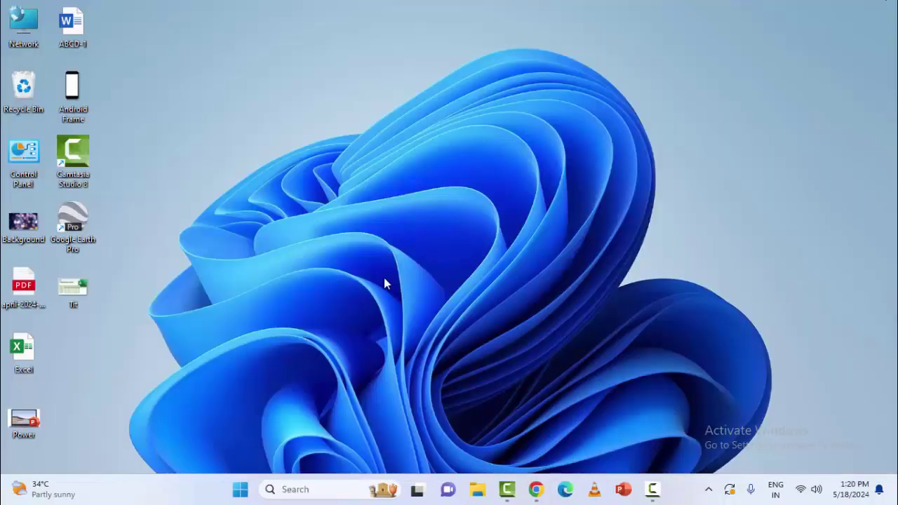